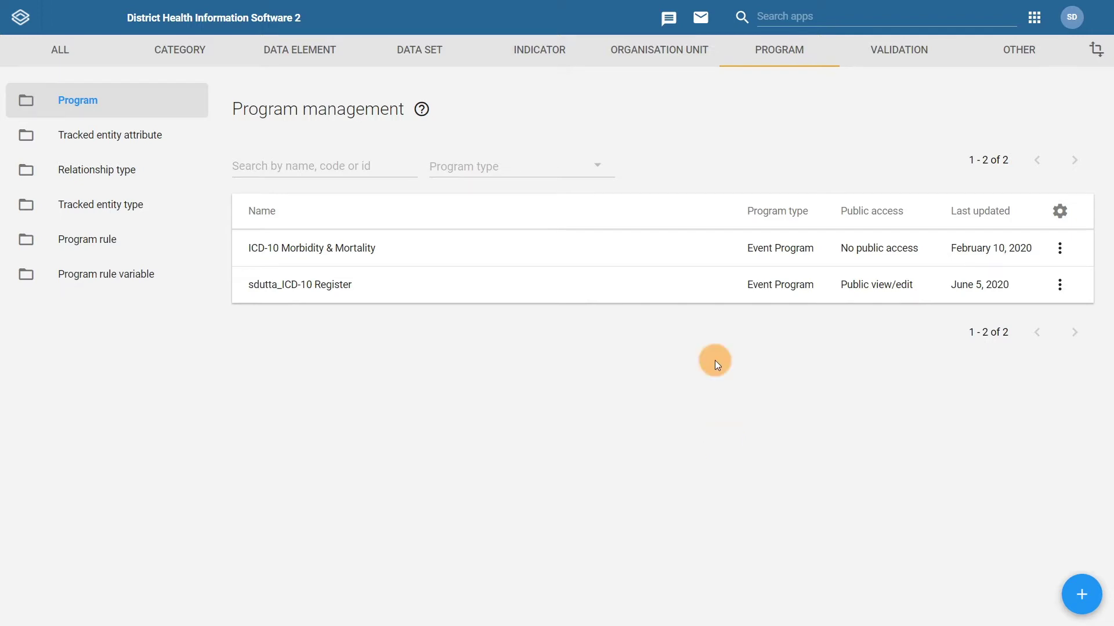
Open the sdutta_ICD-10 Register program and view its basic data entry form
click(660, 295)
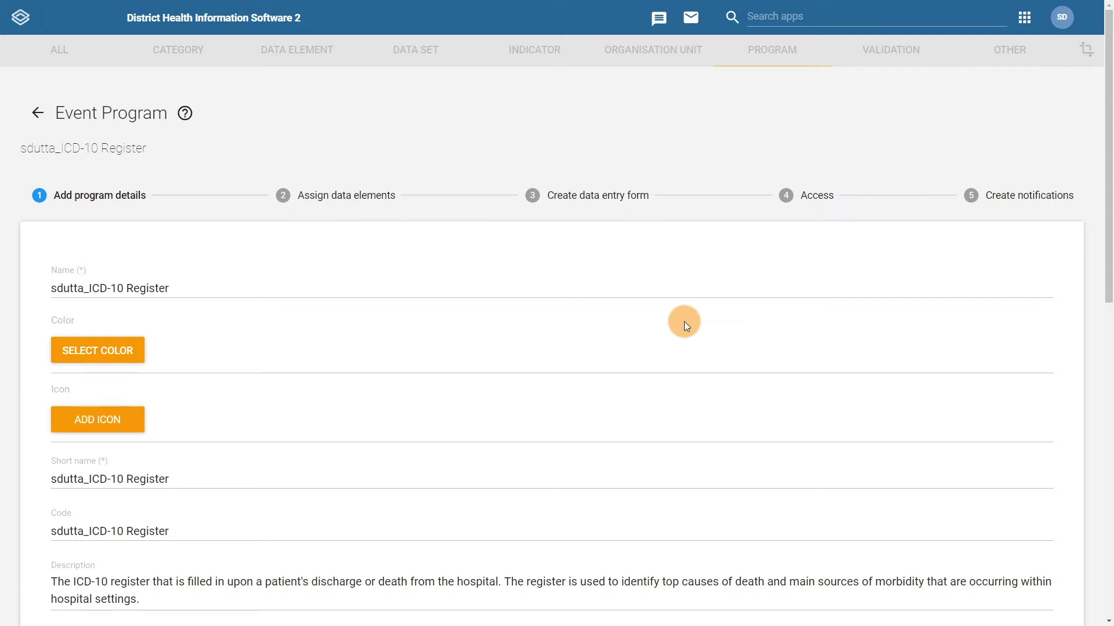
click(551, 203)
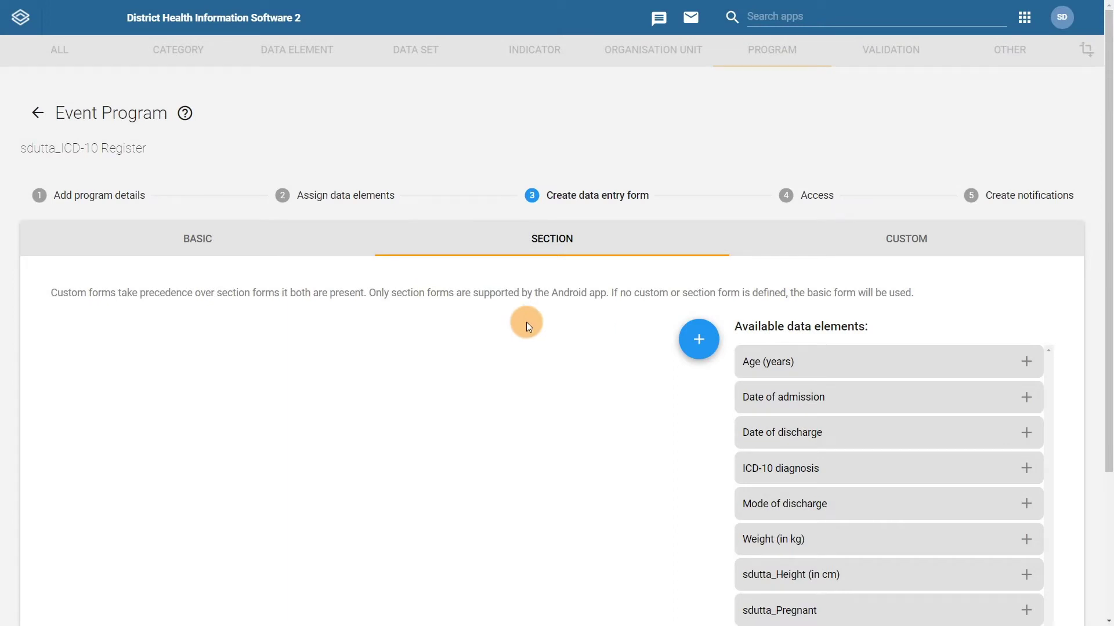
click(218, 239)
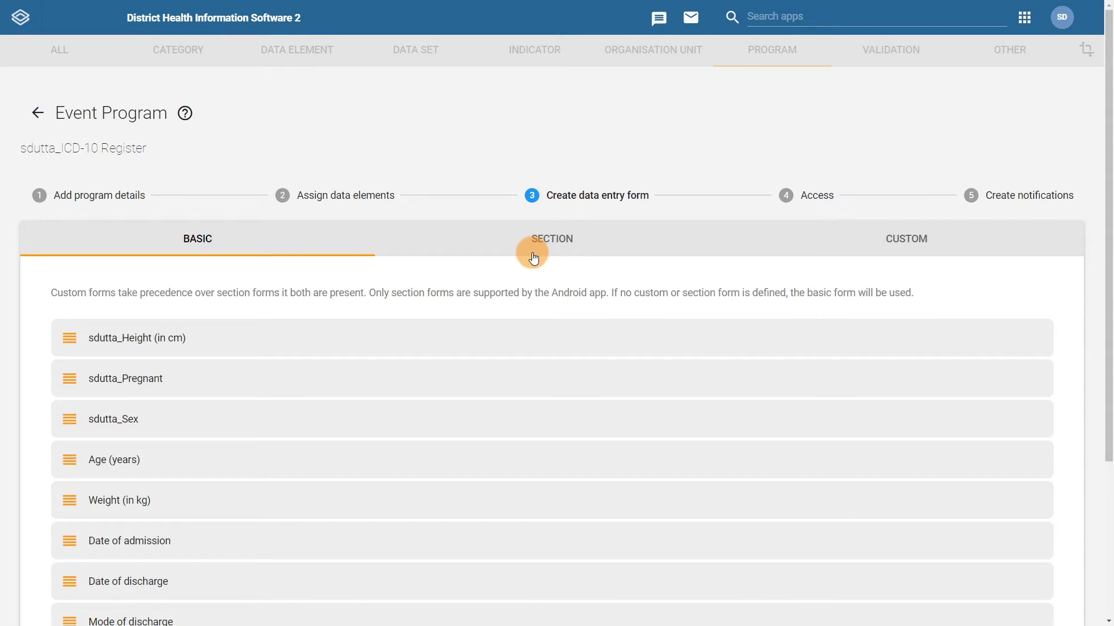
Preview the section form layout, then the empty custom form editor
click(534, 257)
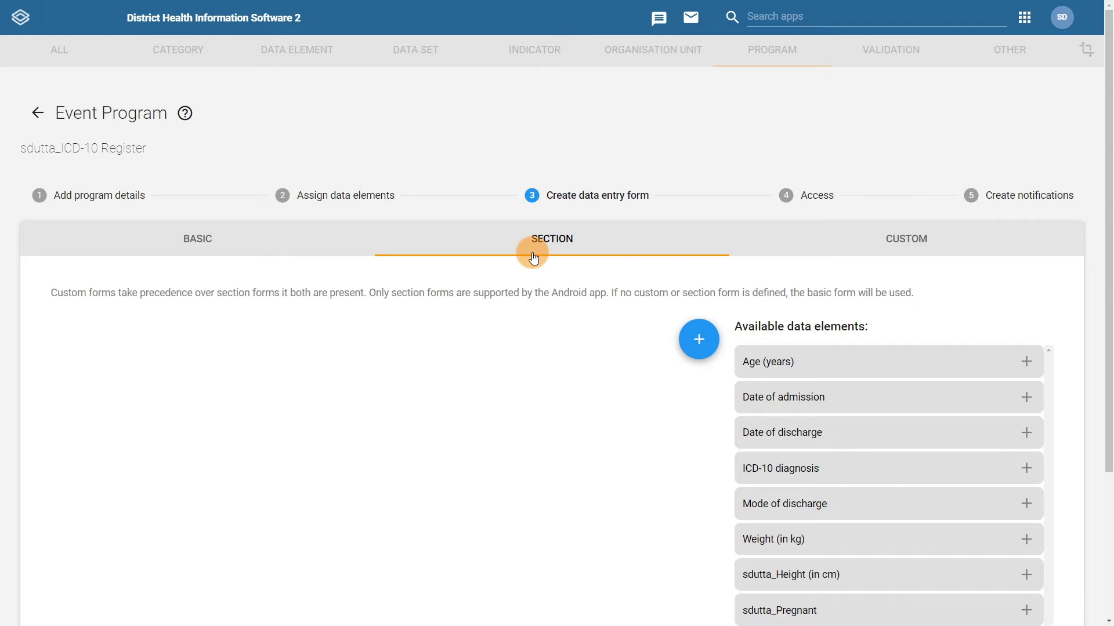
click(861, 251)
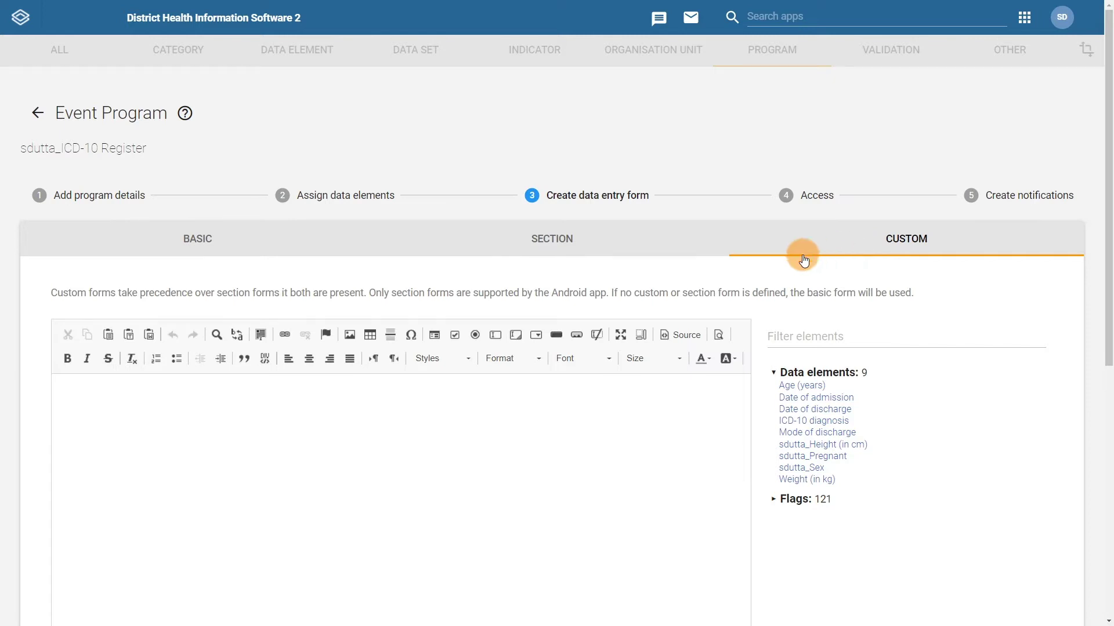
Switch back to the SECTION form layout showing Age (years), Date of admission and other elements
click(538, 241)
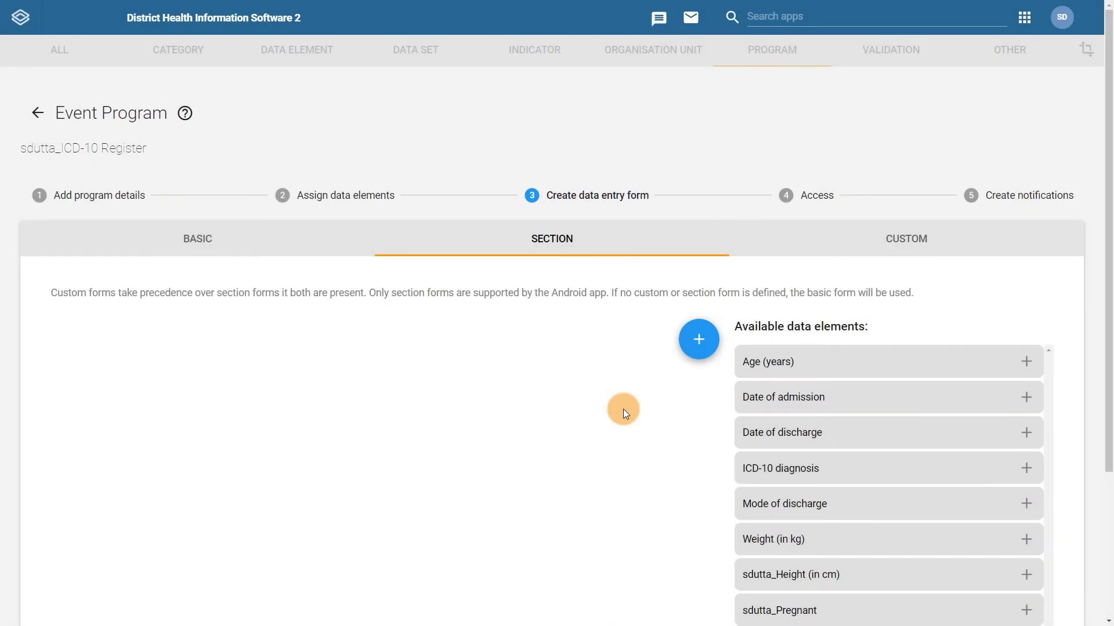
Create two sections named 'Patient details' and 'Admission details'
click(699, 339)
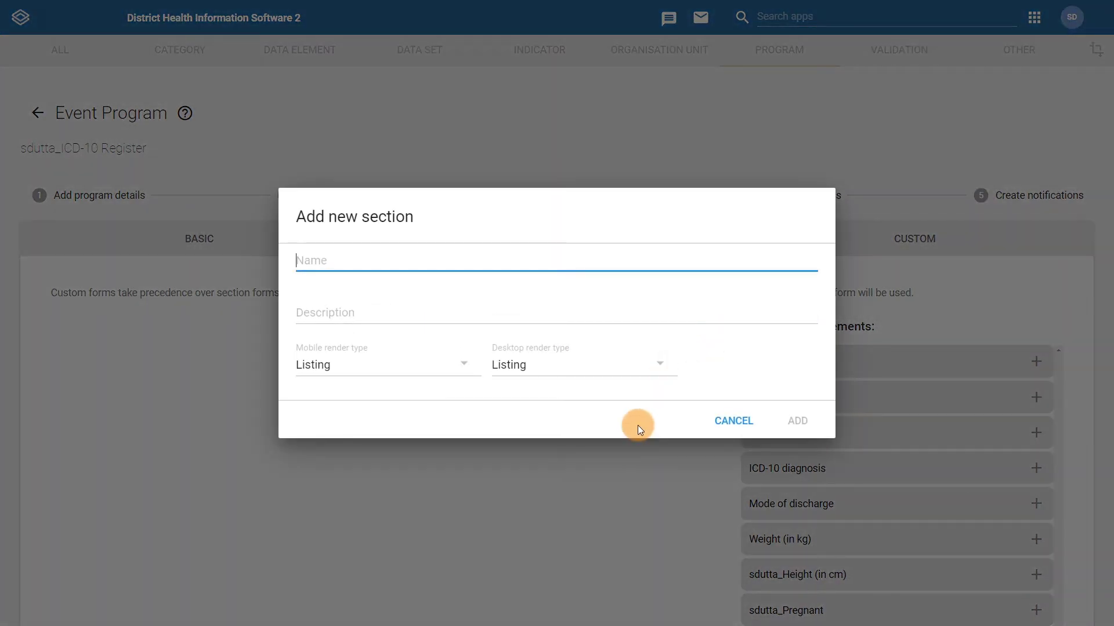
text(Patient details)
click(782, 421)
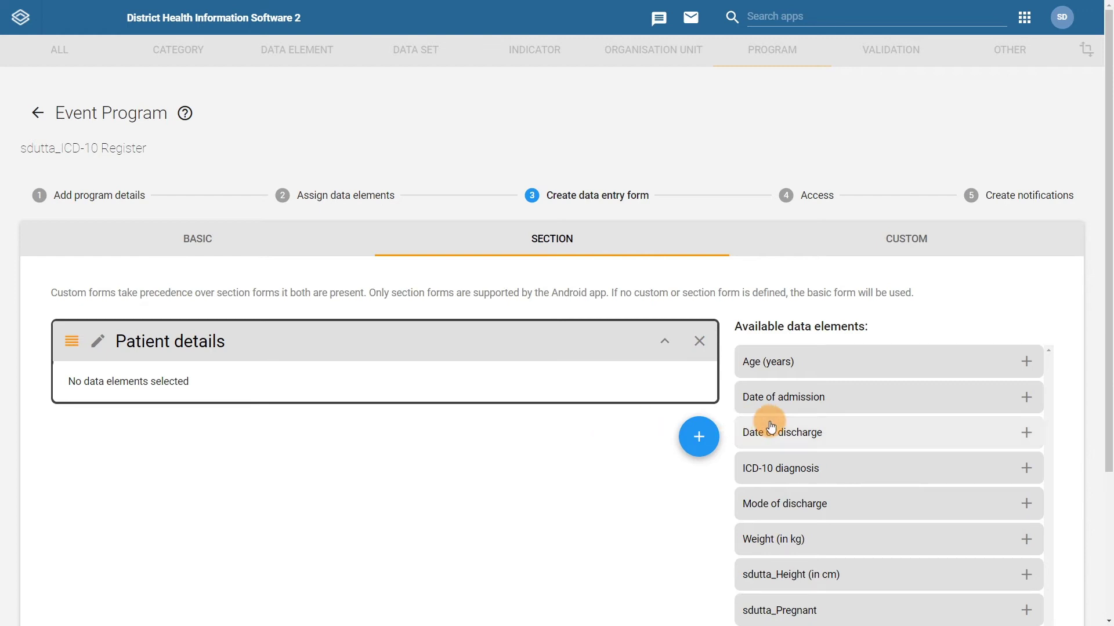
click(713, 438)
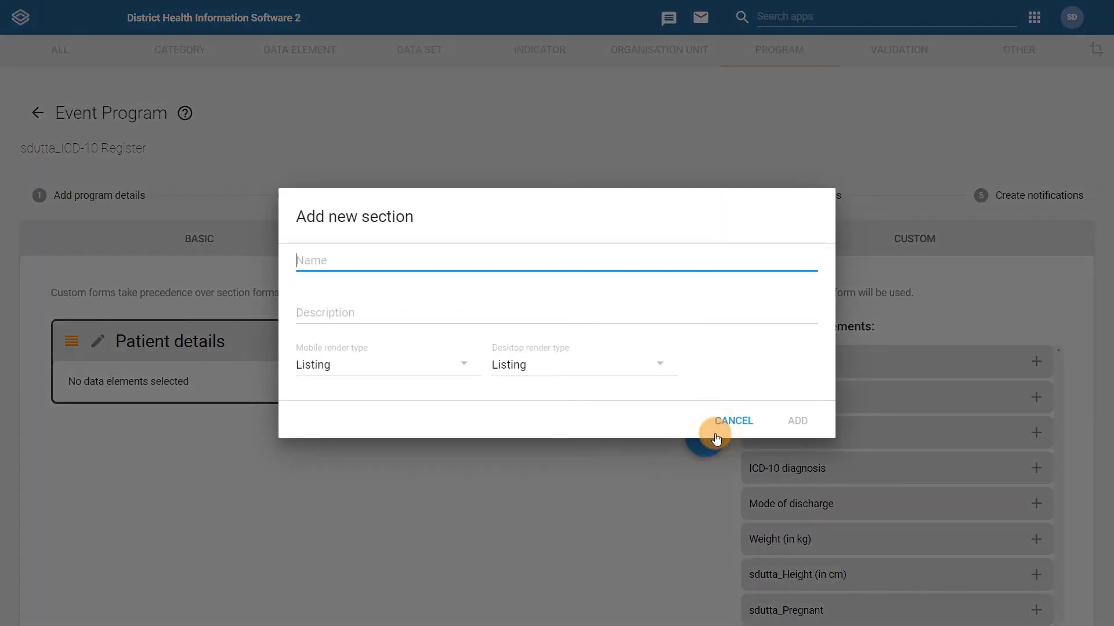
text(Admission details)
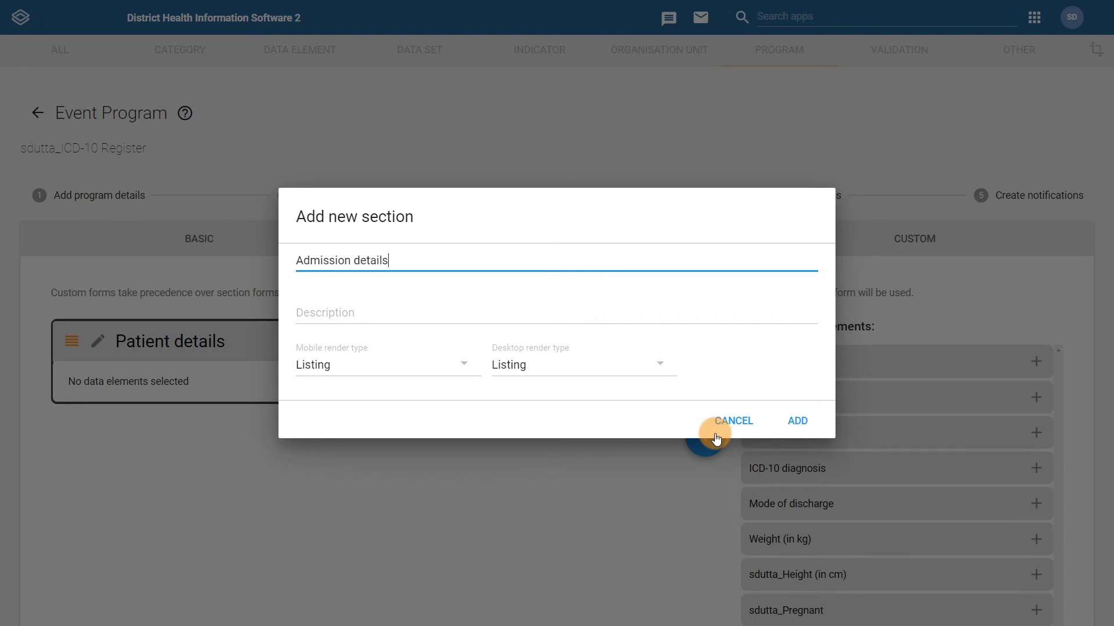
click(798, 421)
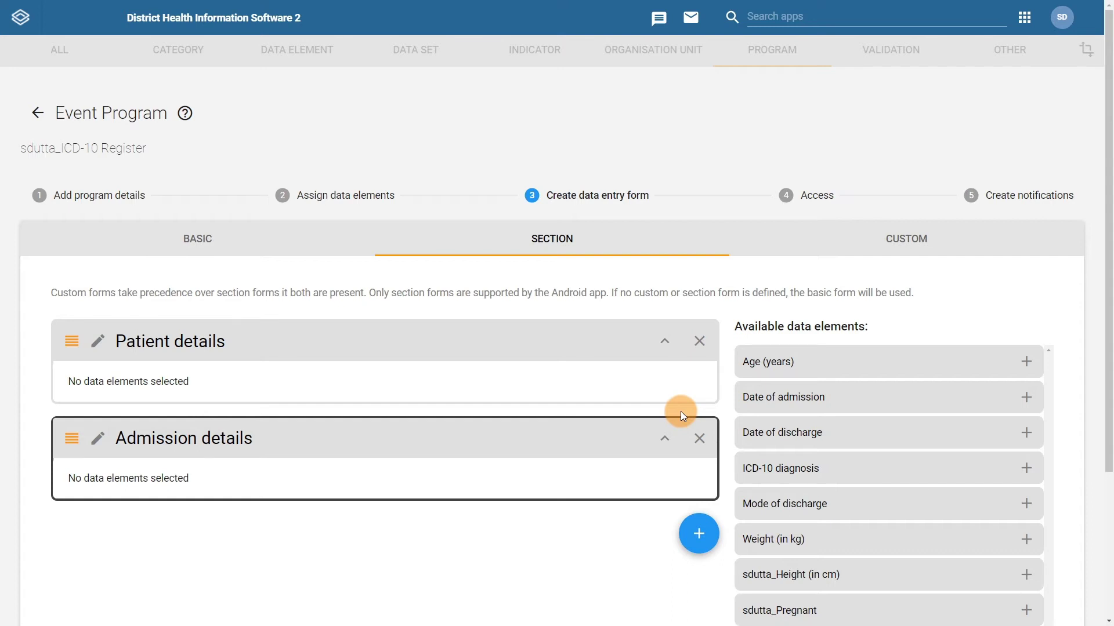
click(71, 443)
mouse_move(70, 443)
mouse_down()
mouse_move(73, 322)
mouse_move(67, 439)
mouse_up()
click(99, 439)
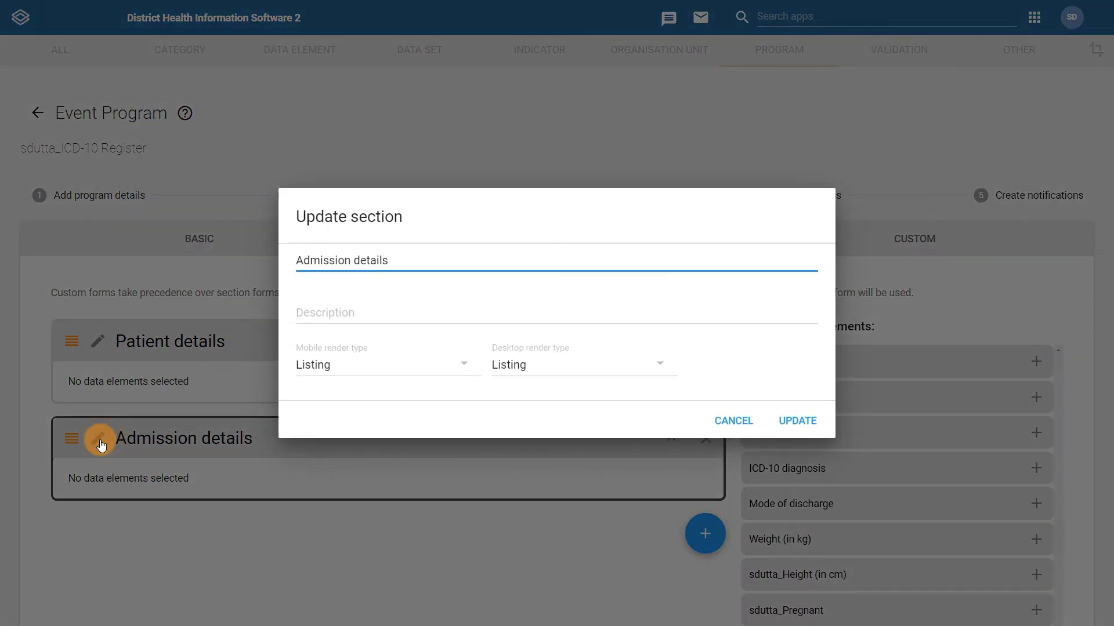
click(746, 425)
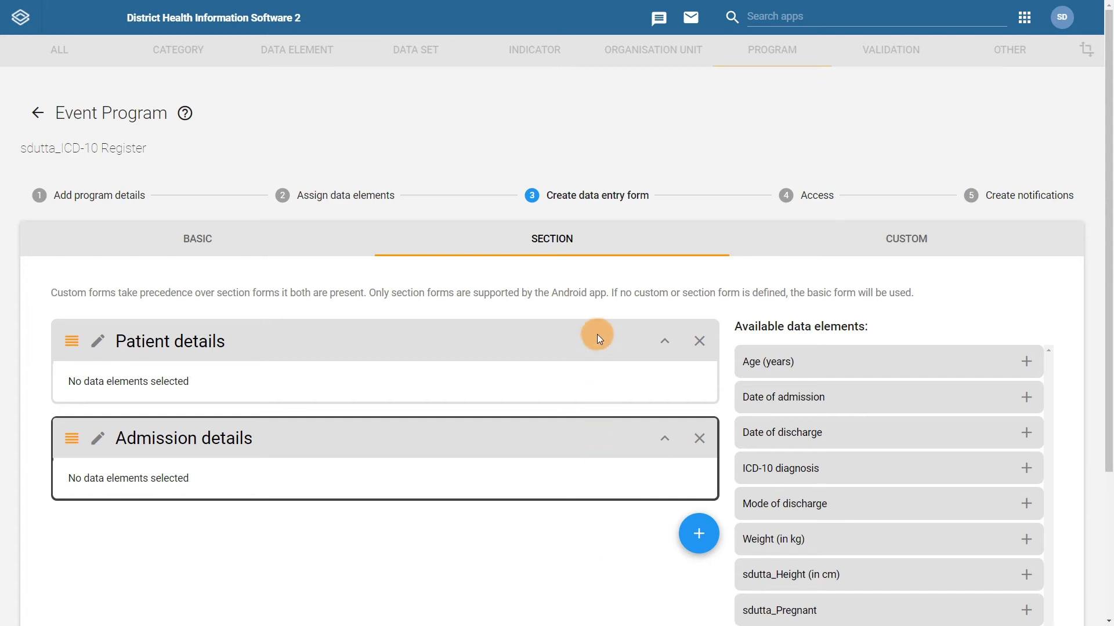
Select the Patient details section card as the target section
click(575, 333)
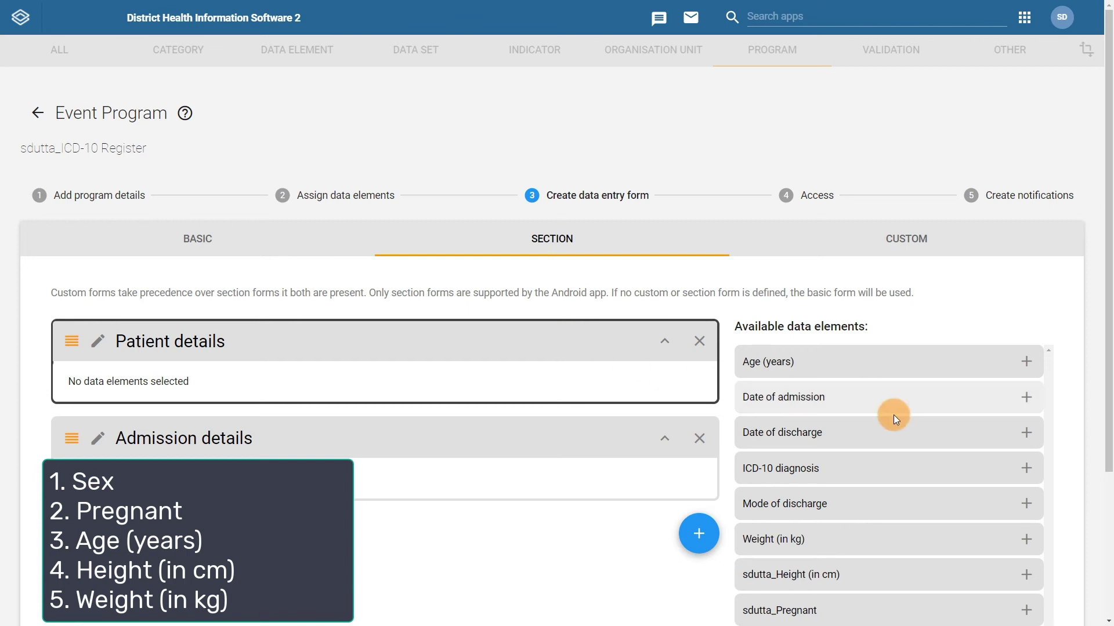
scroll(870, 415, down, 2)
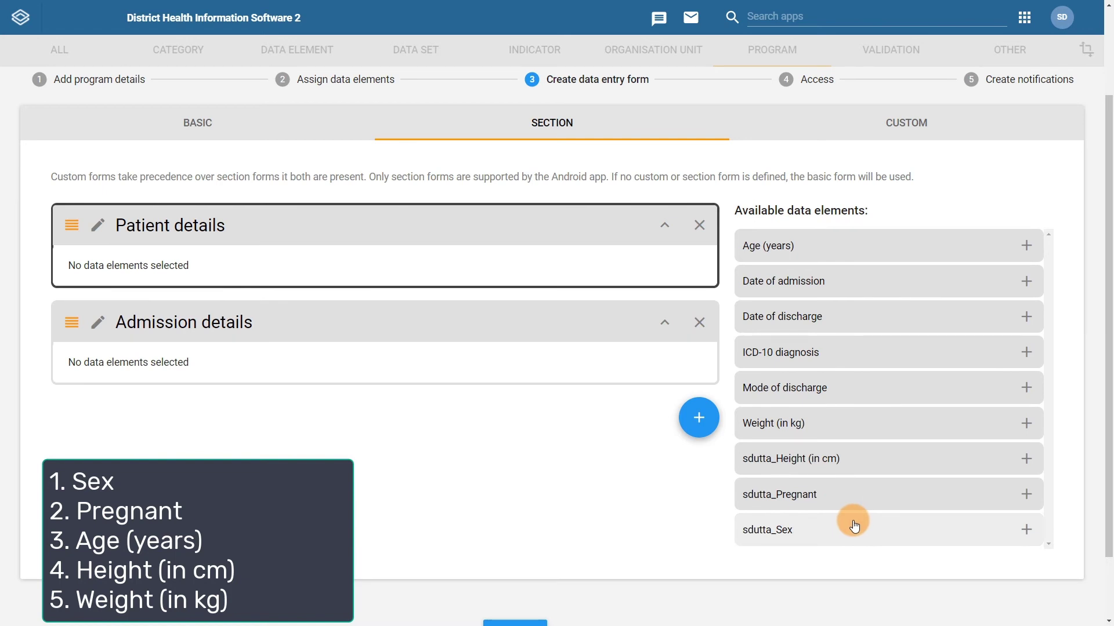
Add sdutta_Sex, sdutta_Pregnant, Age, Height and Weight to Patient details, reordering Weight
click(1025, 538)
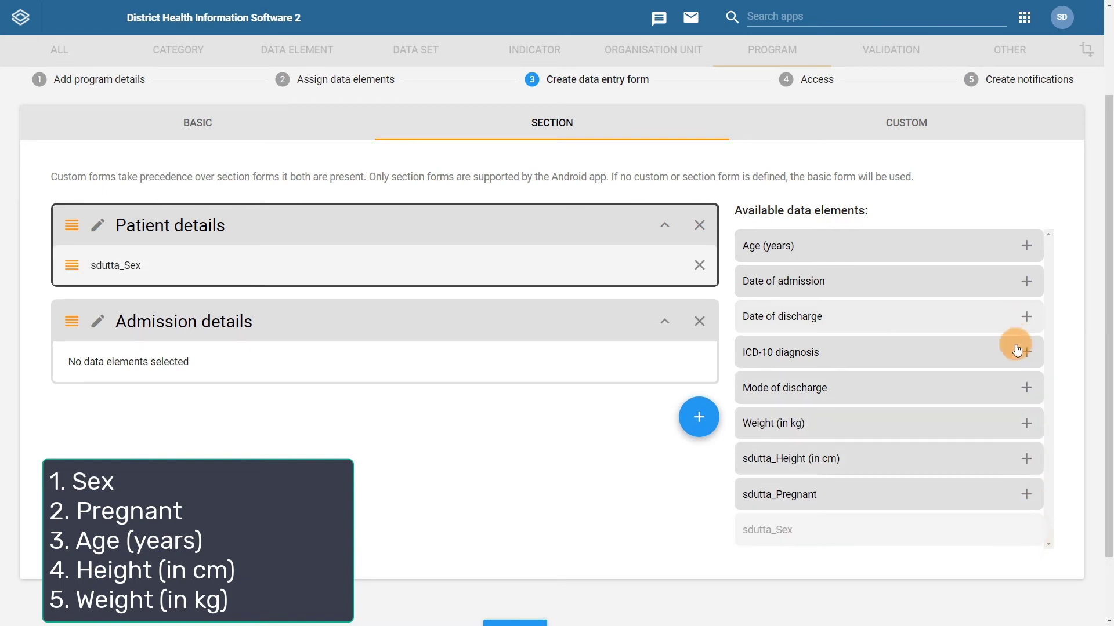
click(1038, 495)
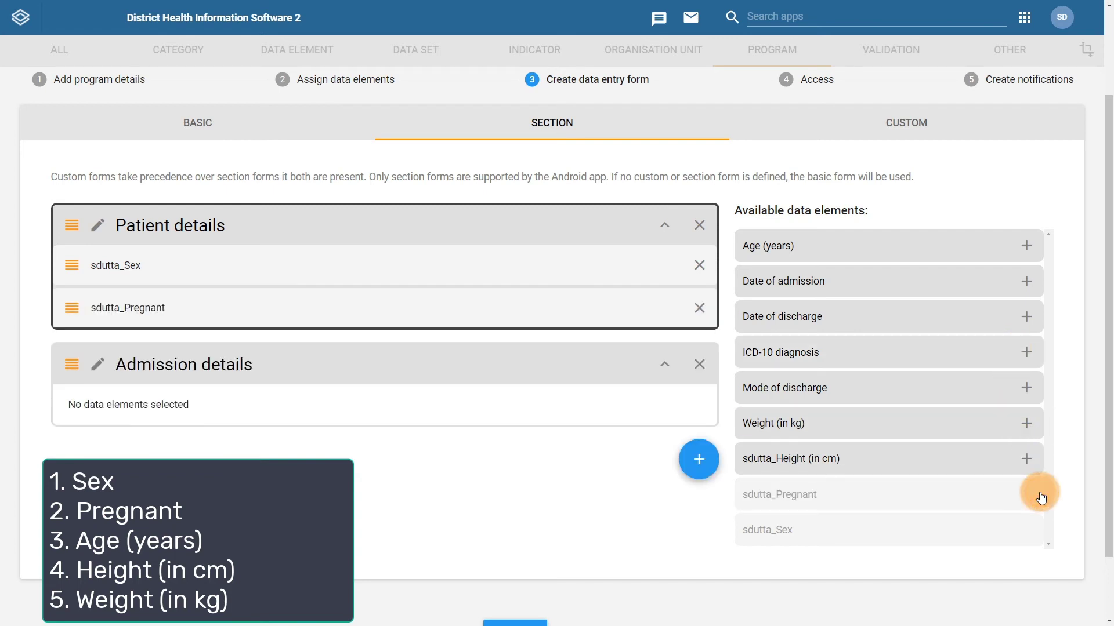
click(1025, 244)
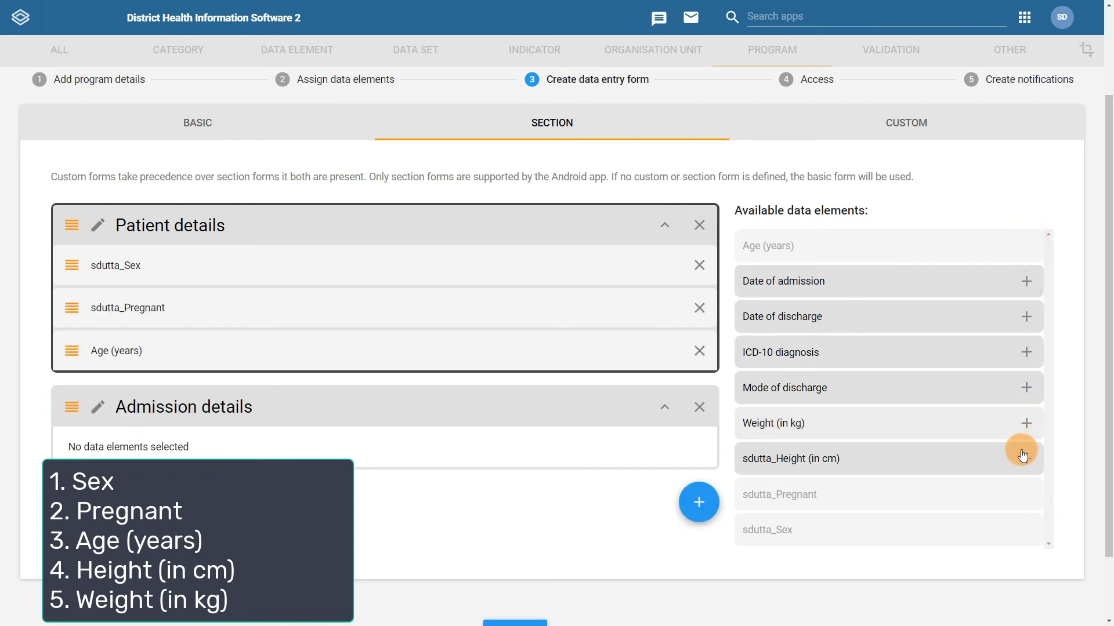
click(1022, 457)
click(1025, 423)
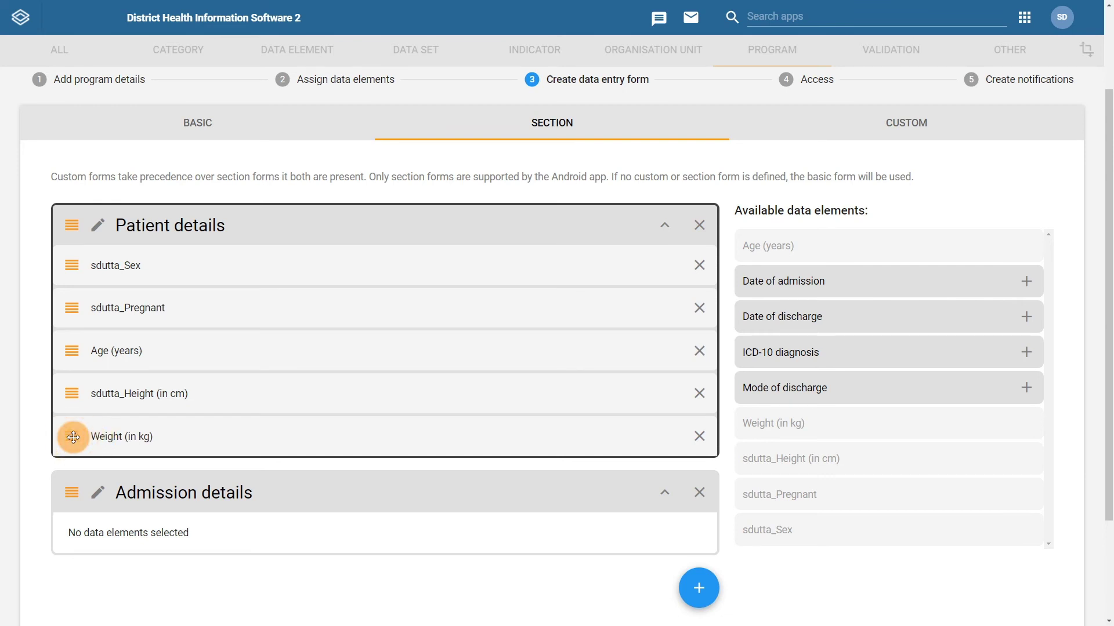
mouse_move(73, 437)
mouse_down()
mouse_move(69, 377)
mouse_move(68, 429)
mouse_up()
click(513, 490)
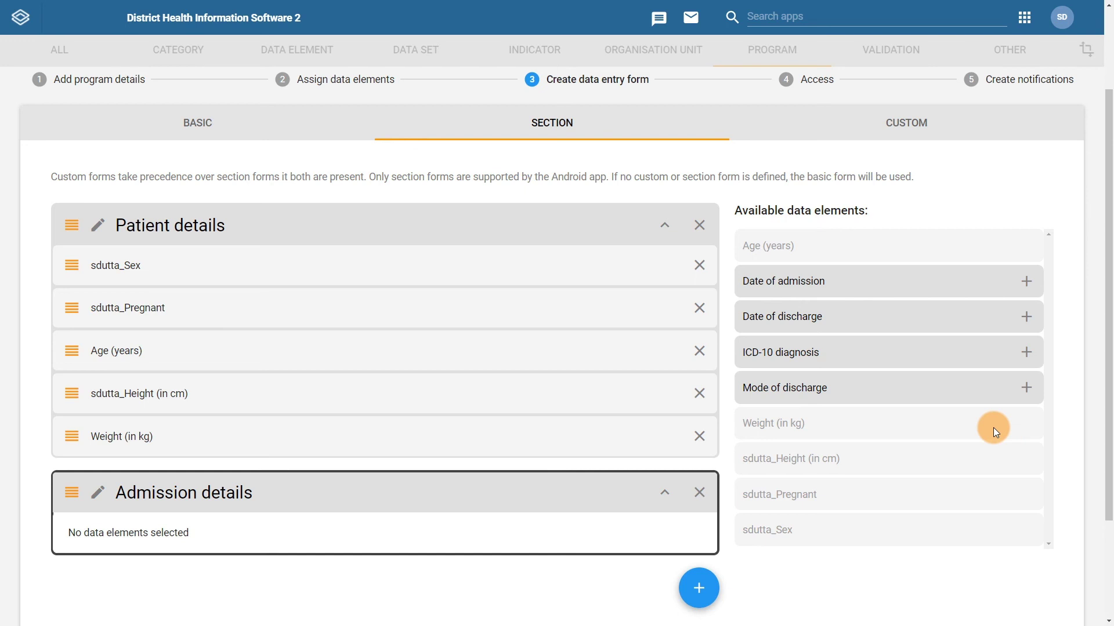
Add Date of admission, ICD-10 diagnosis, Date of discharge and Mode of discharge to Admission details
click(1027, 282)
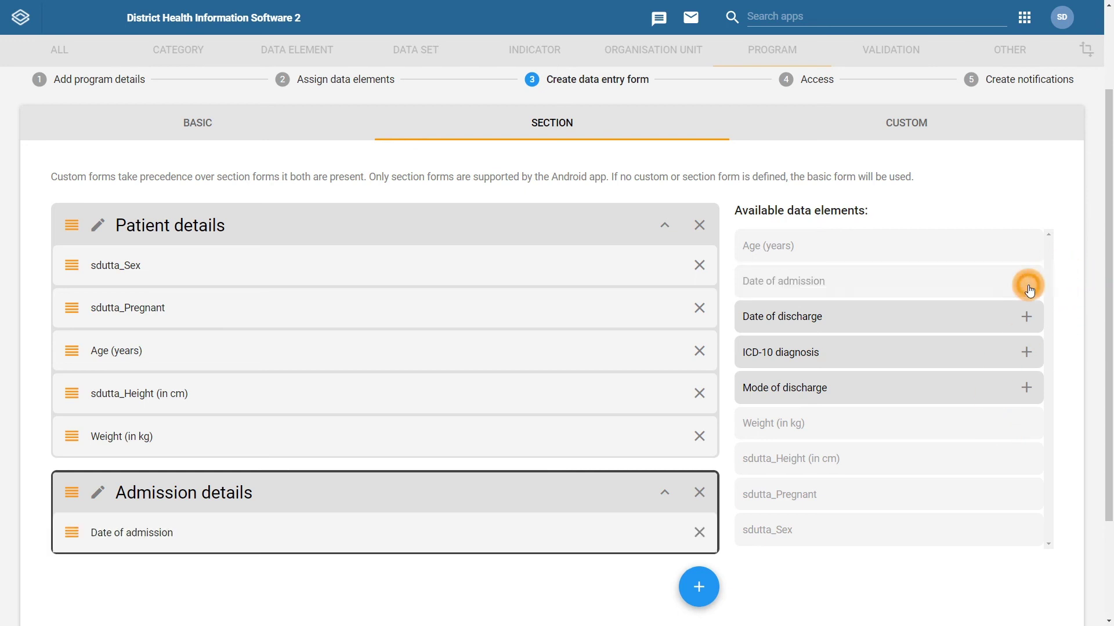
click(1027, 354)
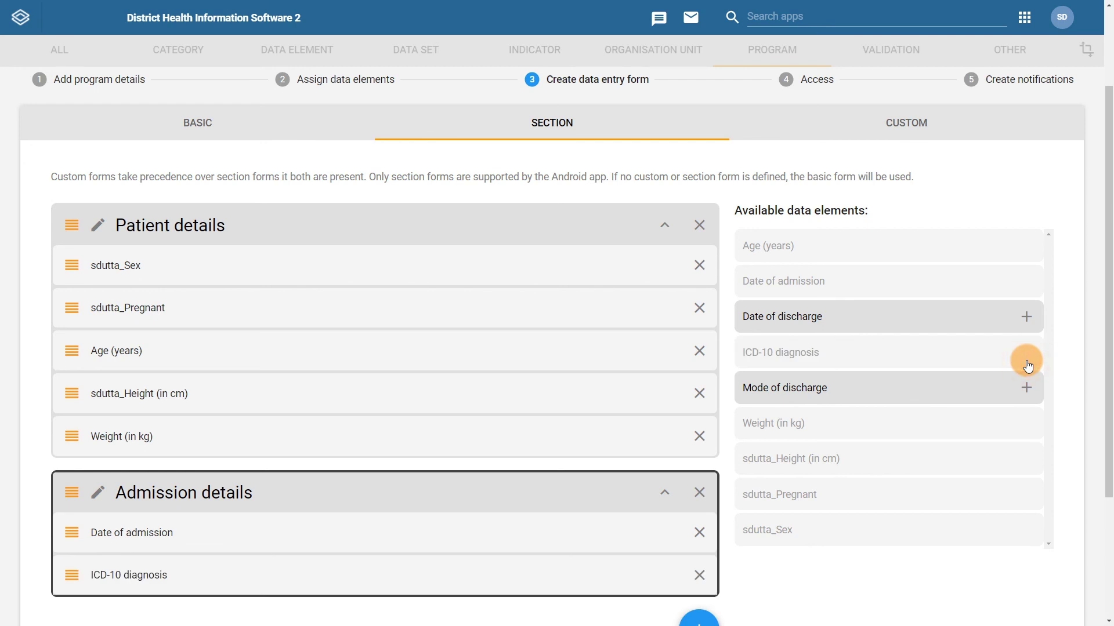
click(1027, 317)
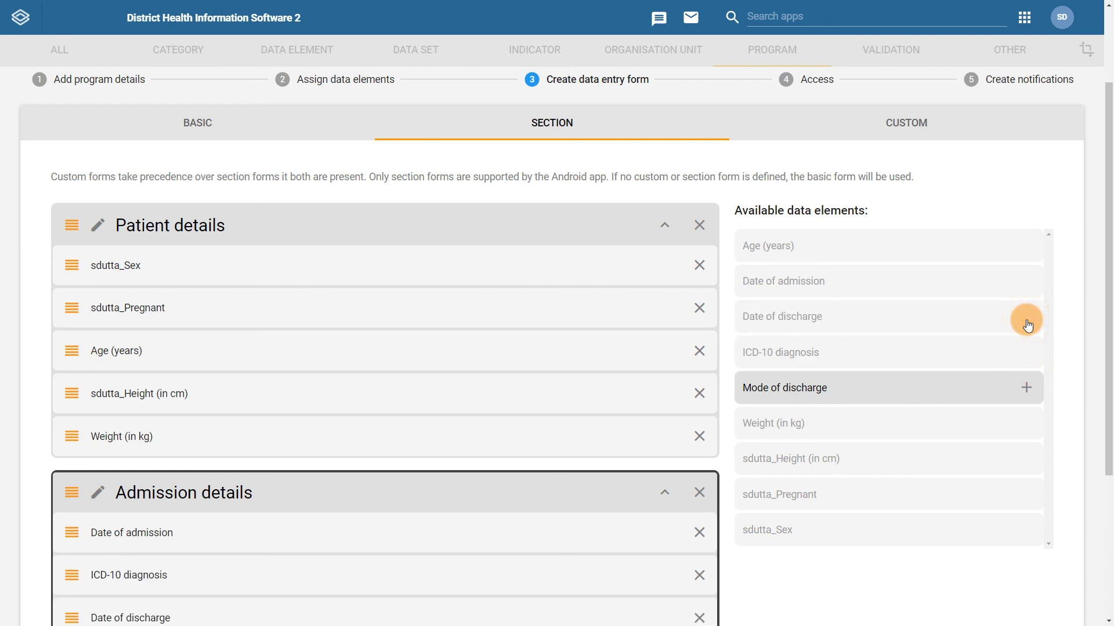
click(1025, 385)
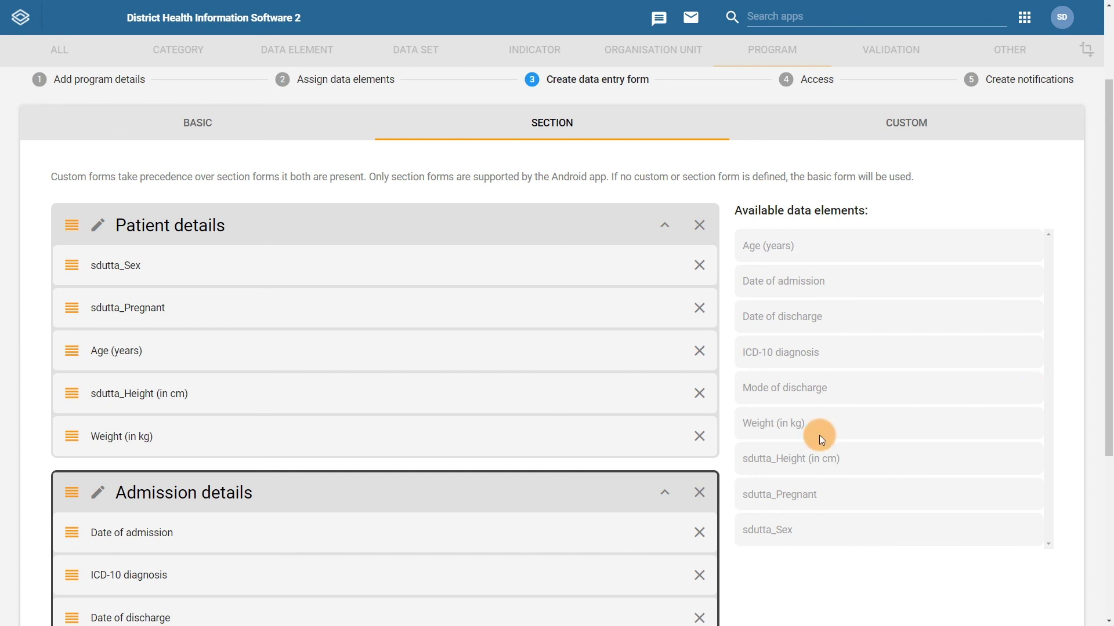
scroll(819, 435, down, 1)
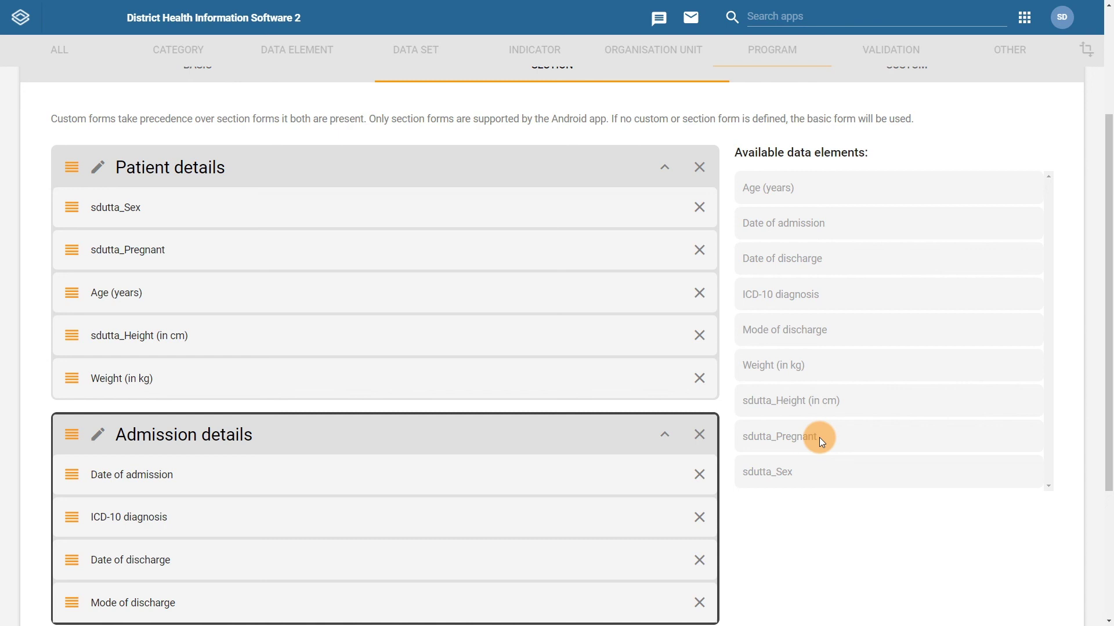
scroll(819, 438, down, 4)
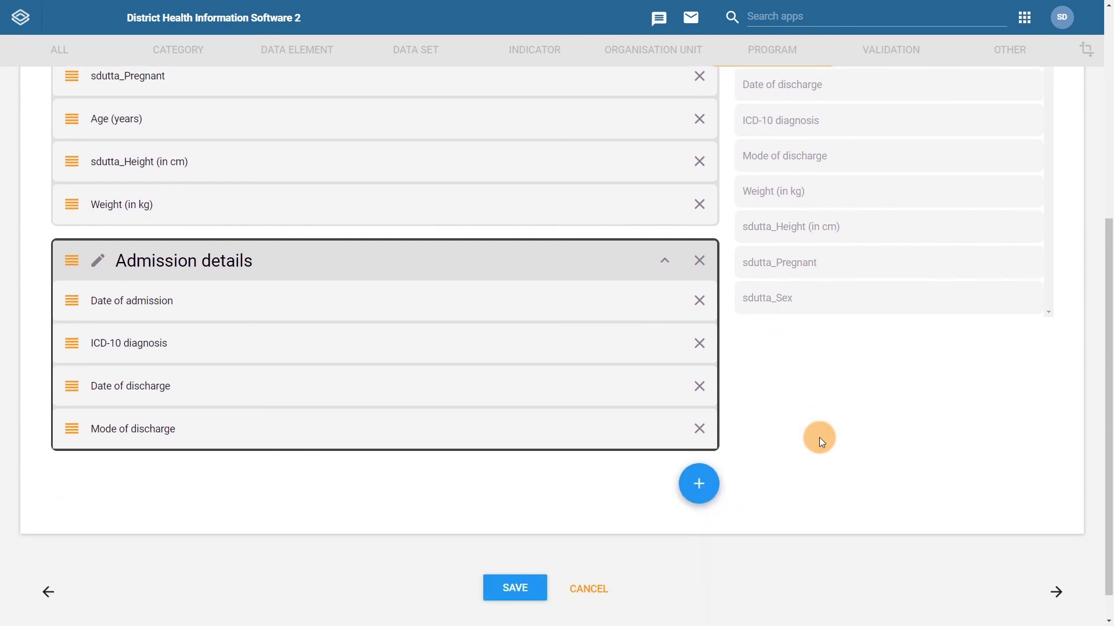
Save the section form and return to the Program management list
click(515, 554)
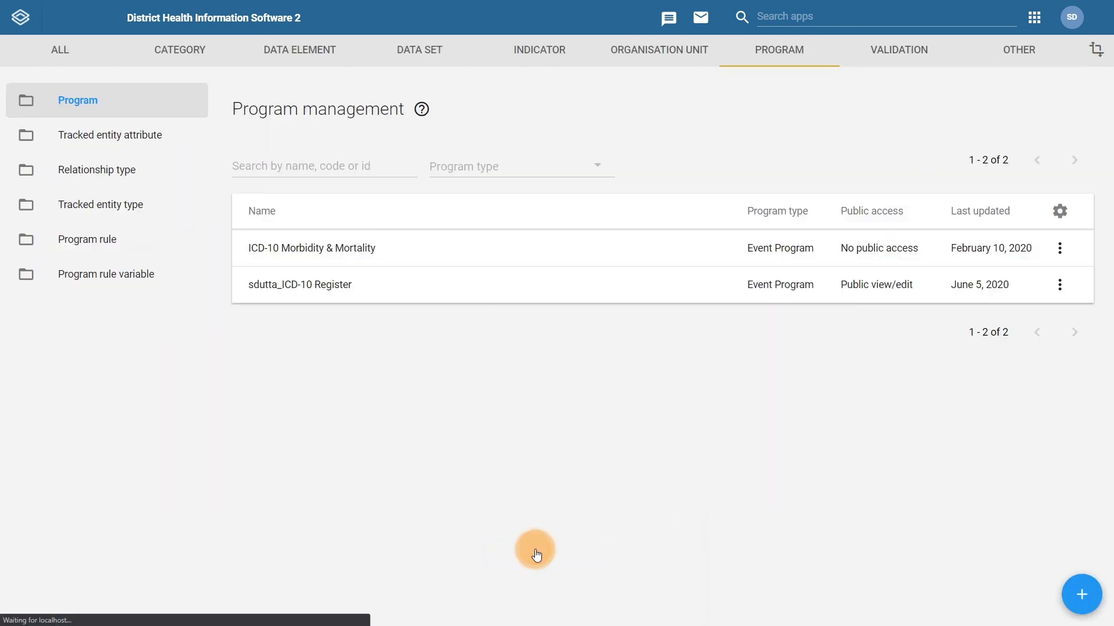